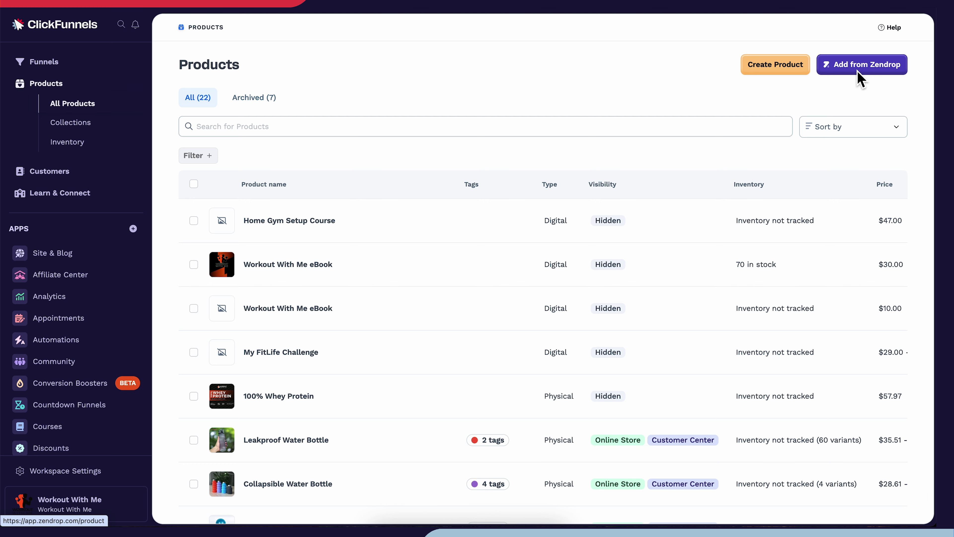
Create a physical product named "Workout with Me eBike V3".
left_click(786, 73)
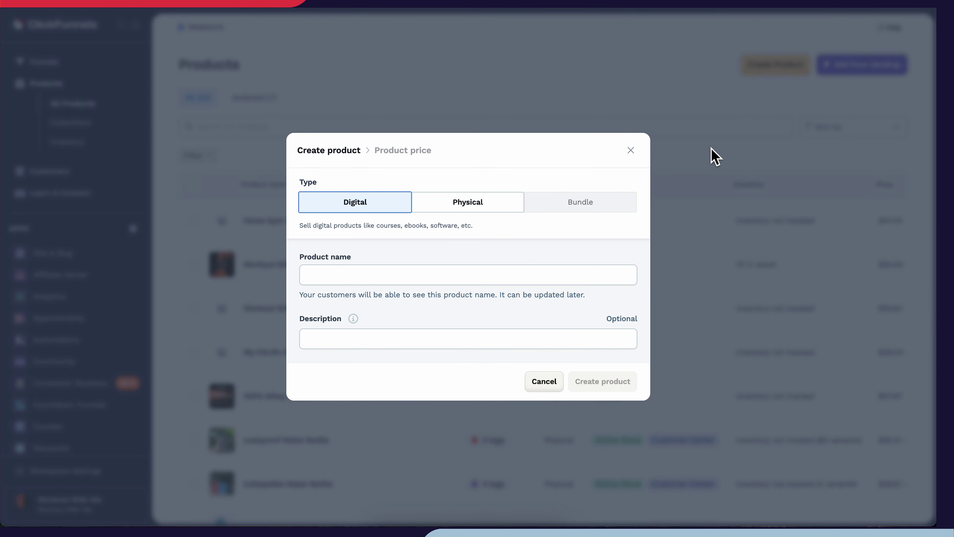
left_click(483, 211)
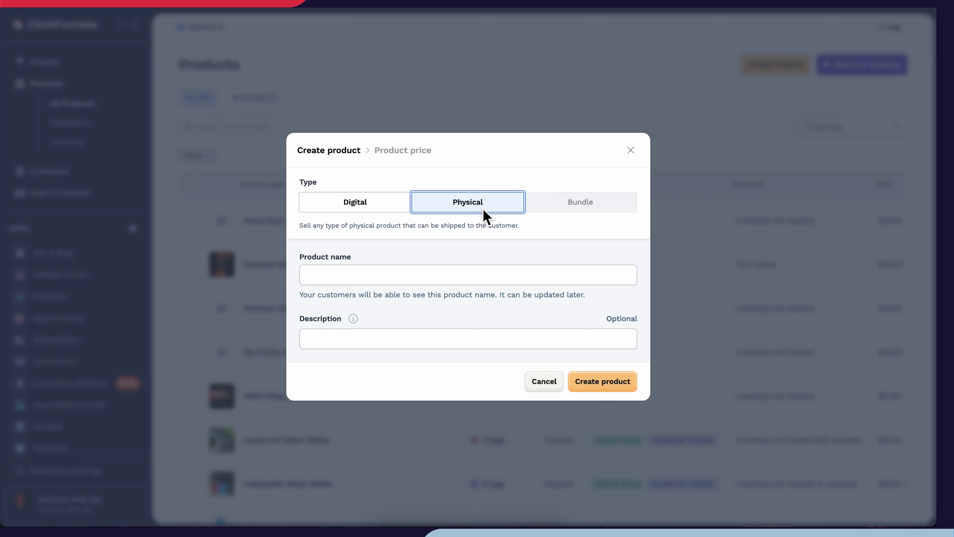
left_click(487, 278)
type("Workout with Me eBike V3")
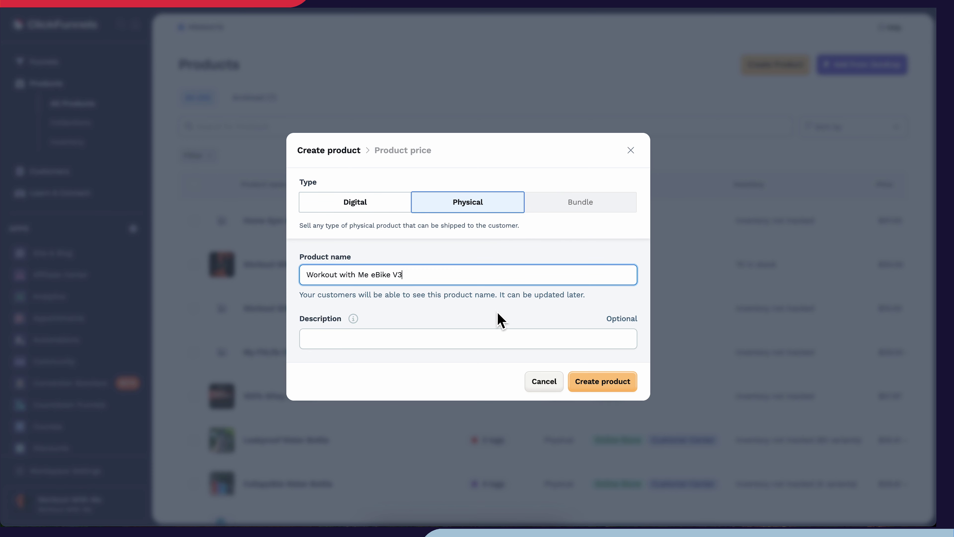
left_click(613, 385)
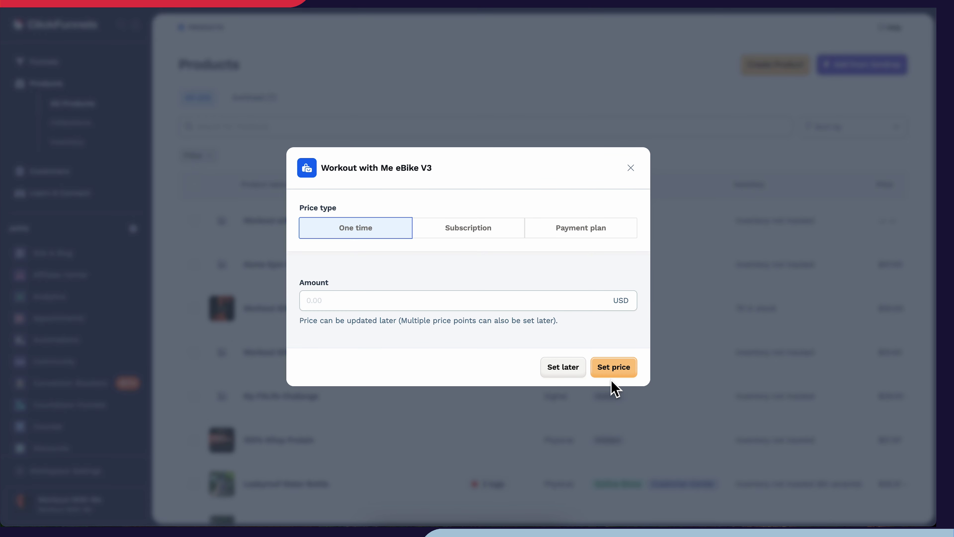
Set a one-time price of 499.99 USD for the new product.
left_click(523, 305)
type("499.99")
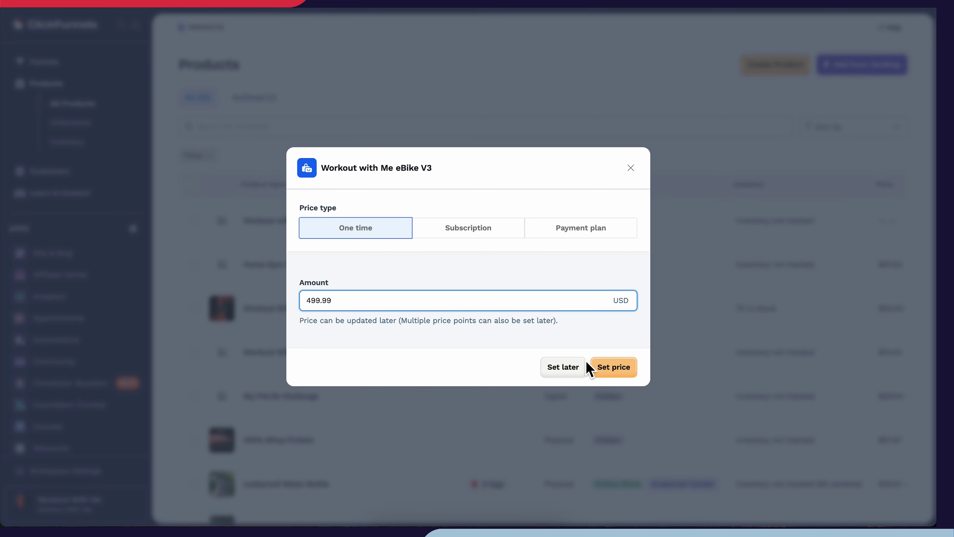
left_click(612, 368)
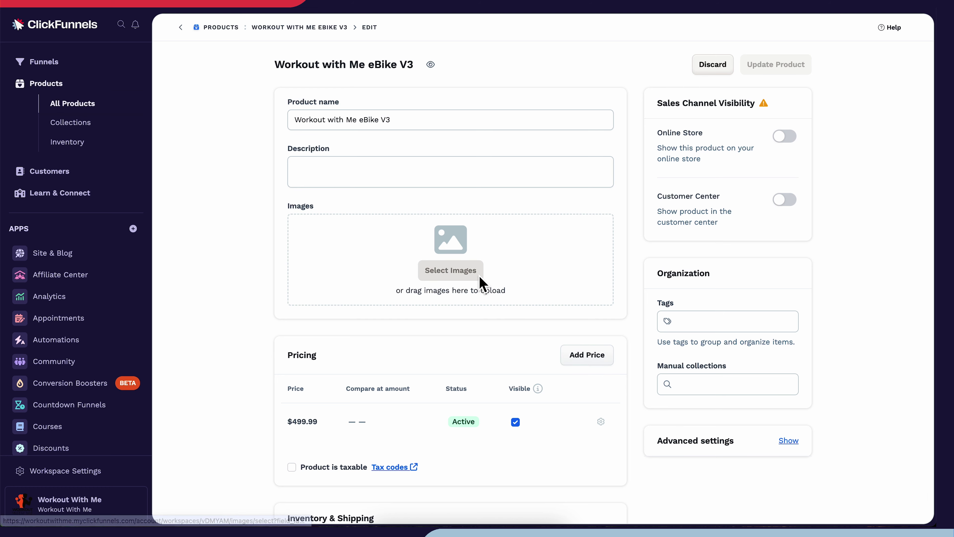
Add the photo of the black eBike in a gym as product image and mark the product as taxable.
left_click(480, 277)
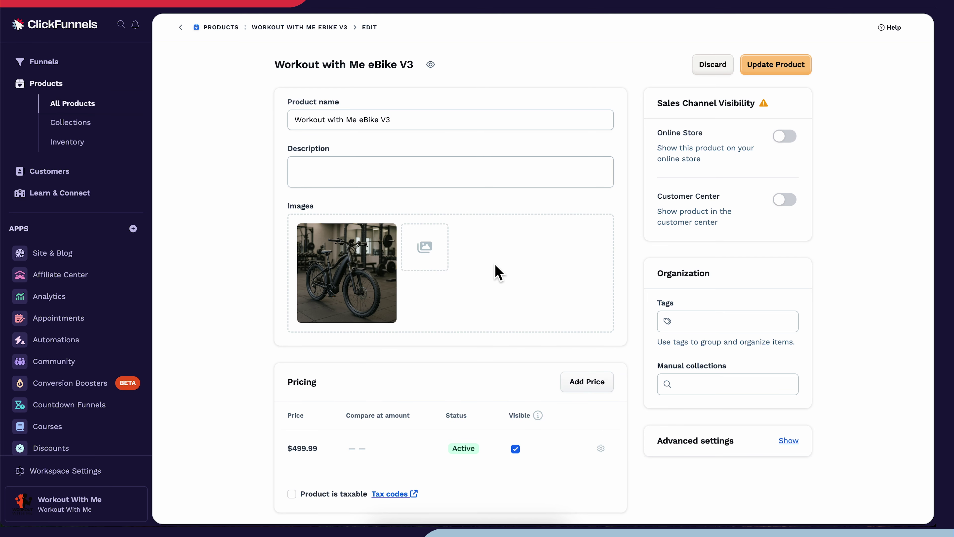
scroll(498, 273, "down", 4)
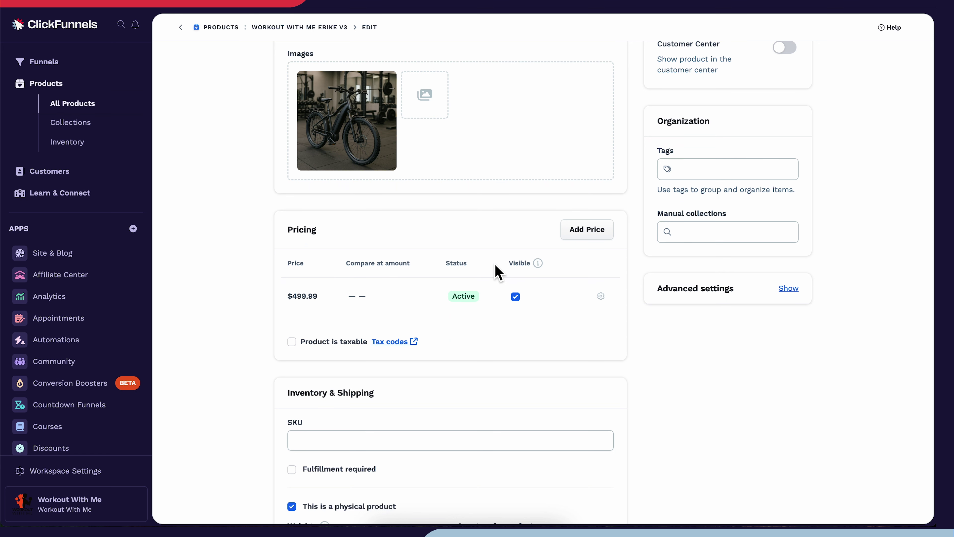
left_click(291, 344)
scroll(292, 351, "down", 3)
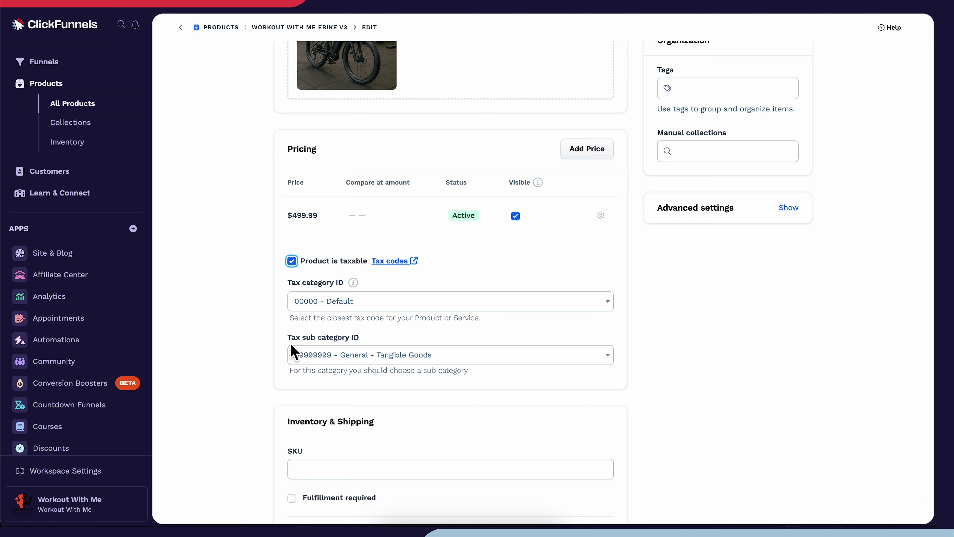
Mark the product as requiring fulfillment and review its inventory and shipping settings.
scroll(293, 353, "down", 5)
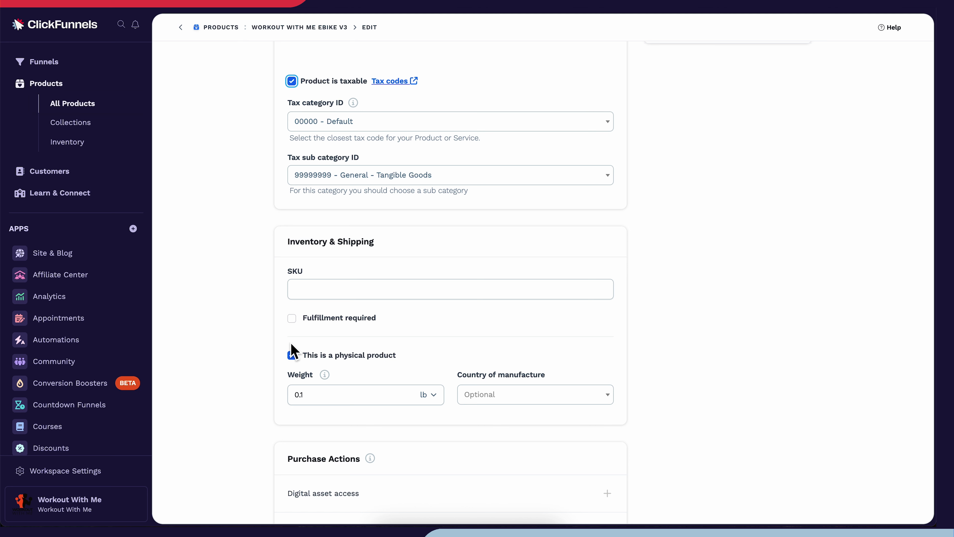
left_click(293, 319)
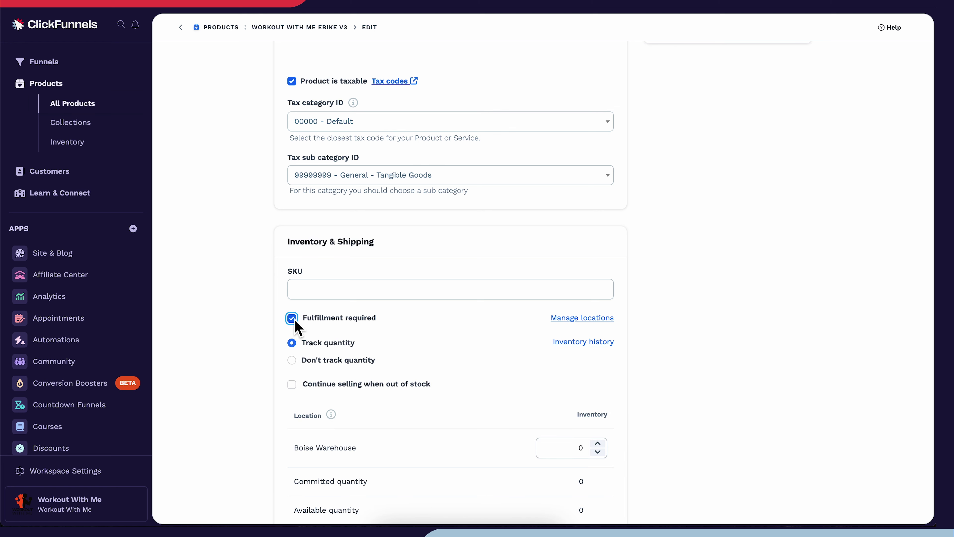
scroll(298, 327, "down", 4)
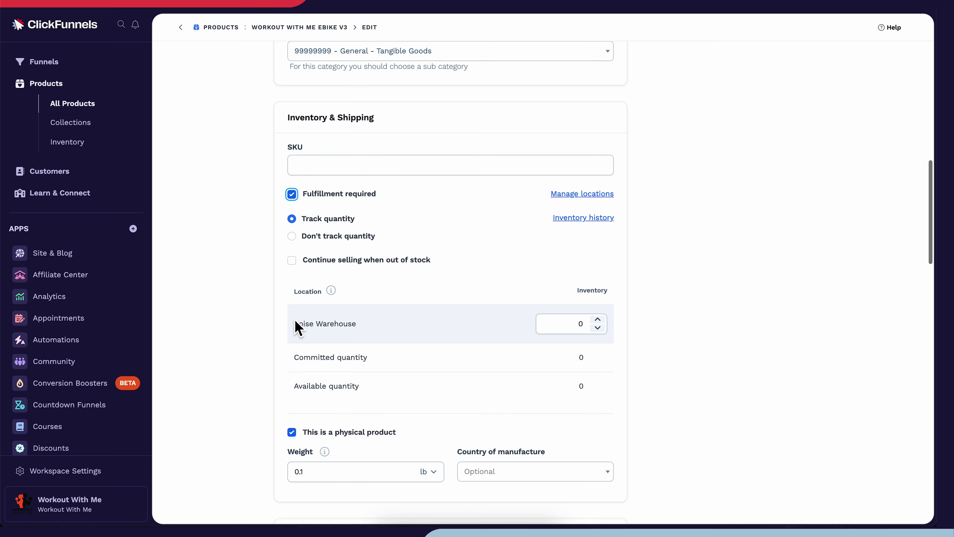
scroll(298, 327, "down", 2)
scroll(297, 327, "down", 2)
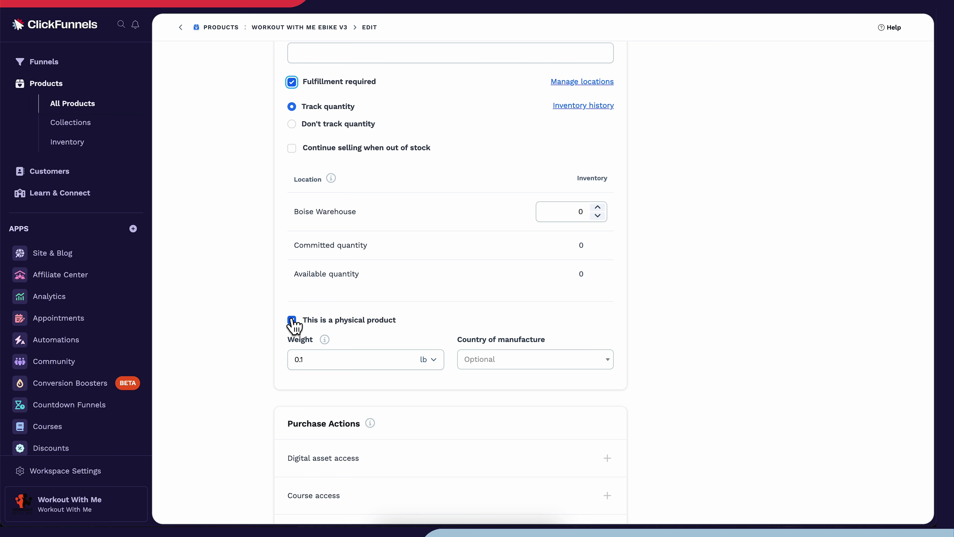
Enable multiple options for the product's variants and view the available option types without choosing one.
scroll(325, 389, "down", 5)
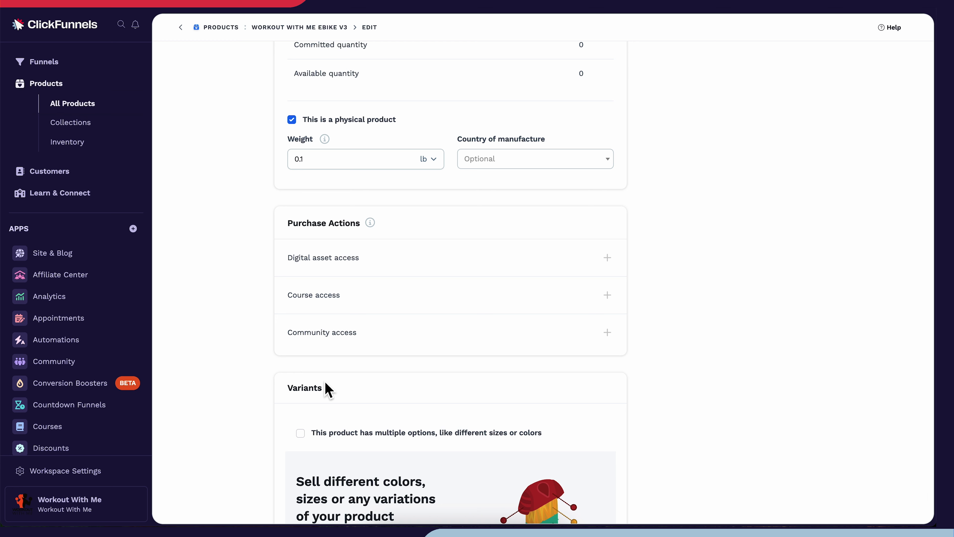
scroll(328, 389, "down", 5)
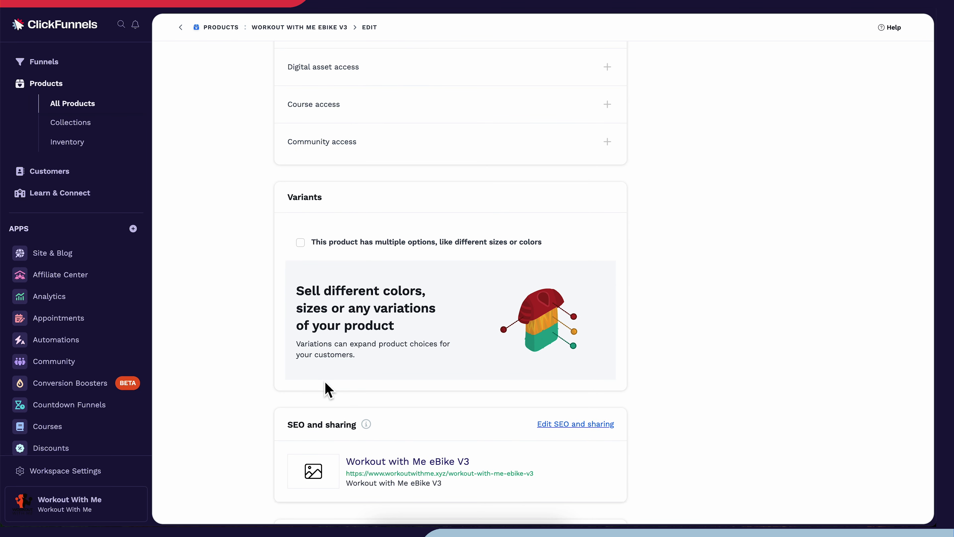
left_click(300, 243)
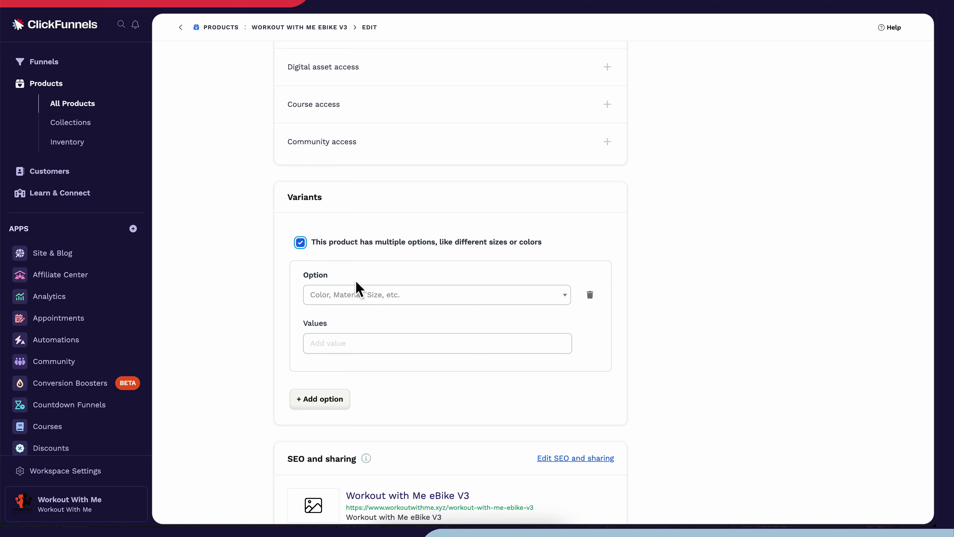
left_click(534, 300)
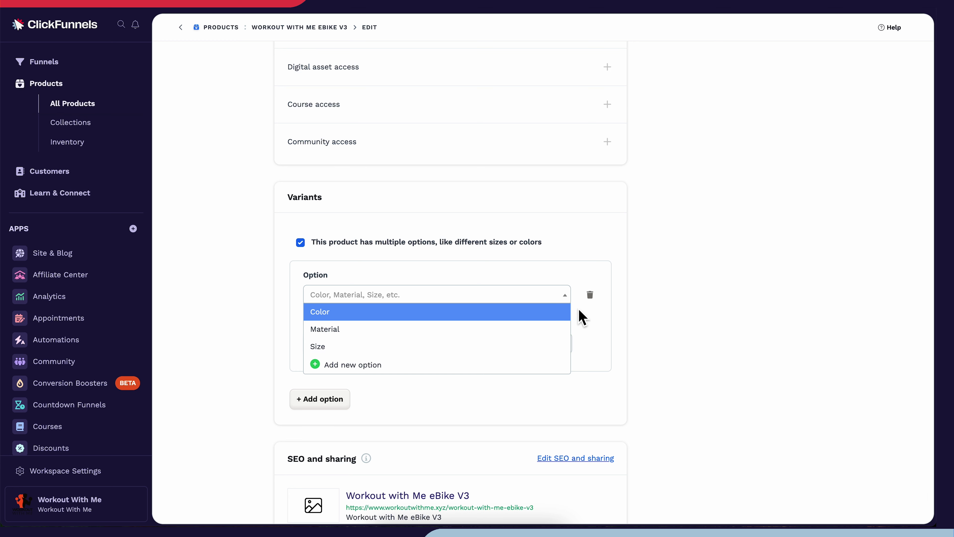
left_click(654, 319)
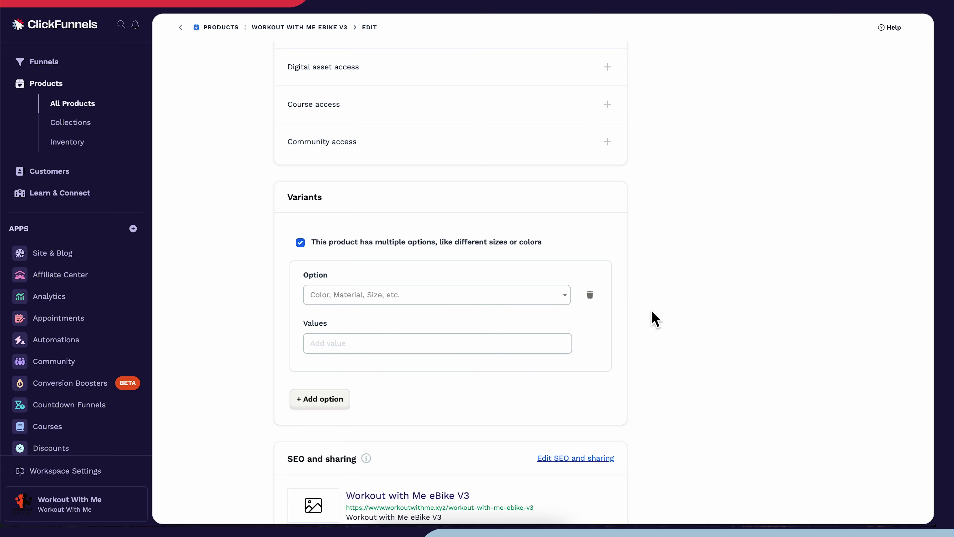
Expand the product's SEO and sharing details, and review its title, description, path, sharing and commission settings.
scroll(654, 319, "down", 5)
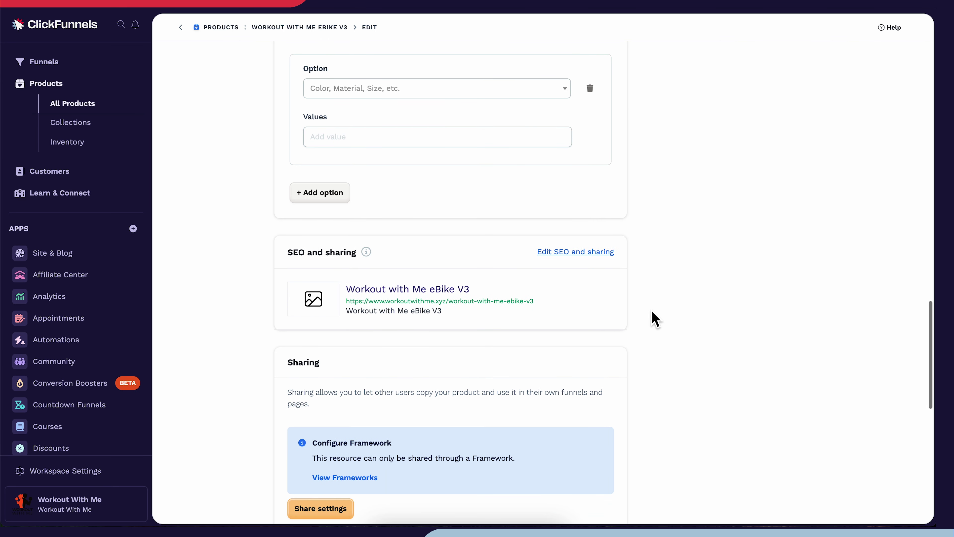
left_click(607, 256)
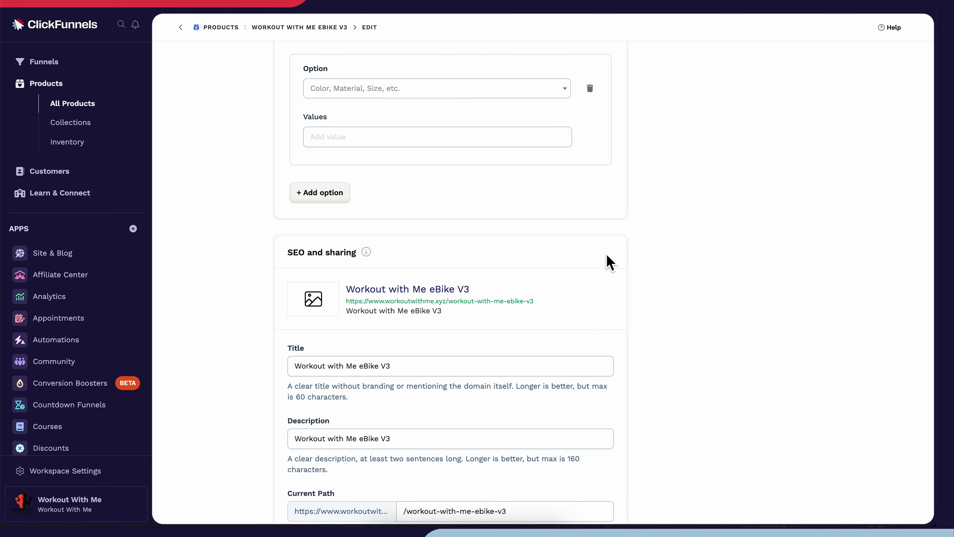
scroll(609, 262, "down", 4)
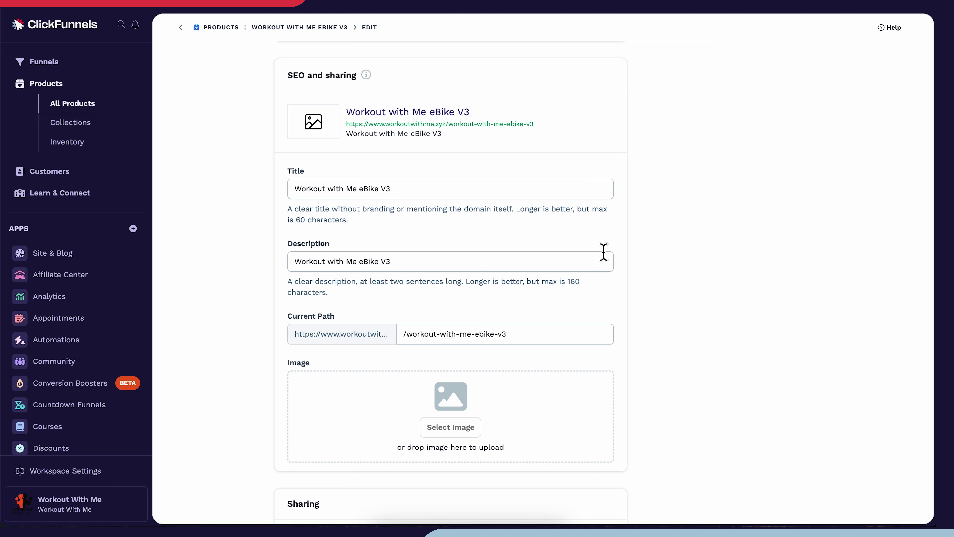
scroll(603, 252, "down", 8)
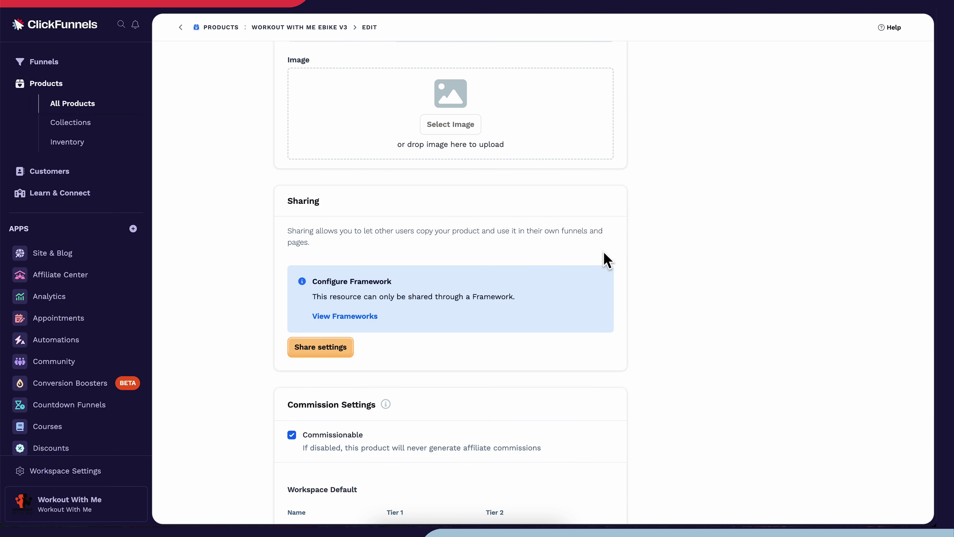
scroll(606, 259, "down", 7)
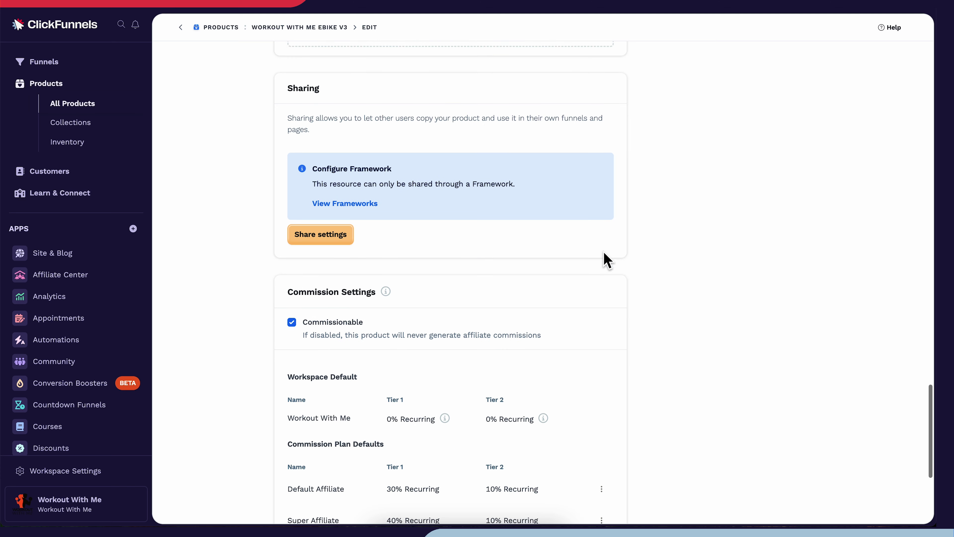
scroll(607, 259, "down", 2)
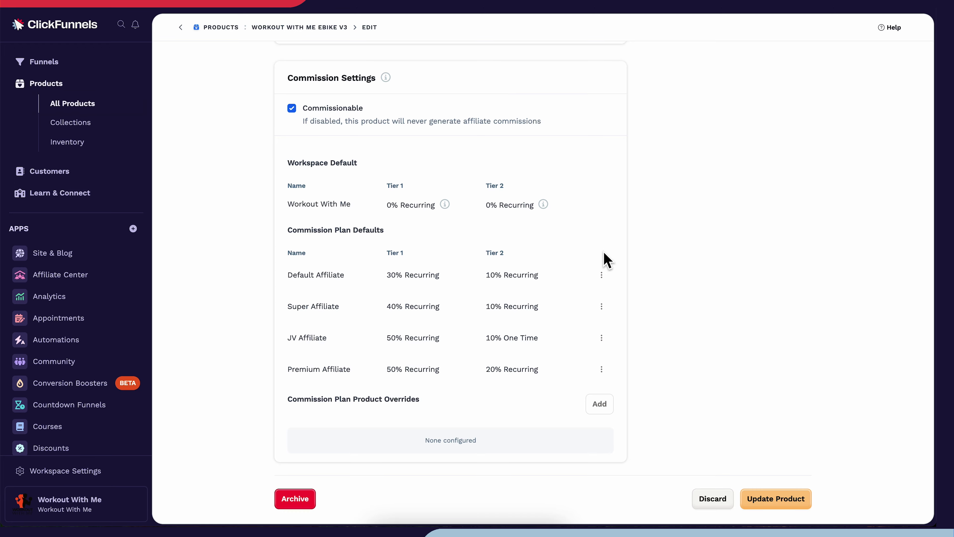
scroll(607, 259, "up", 20)
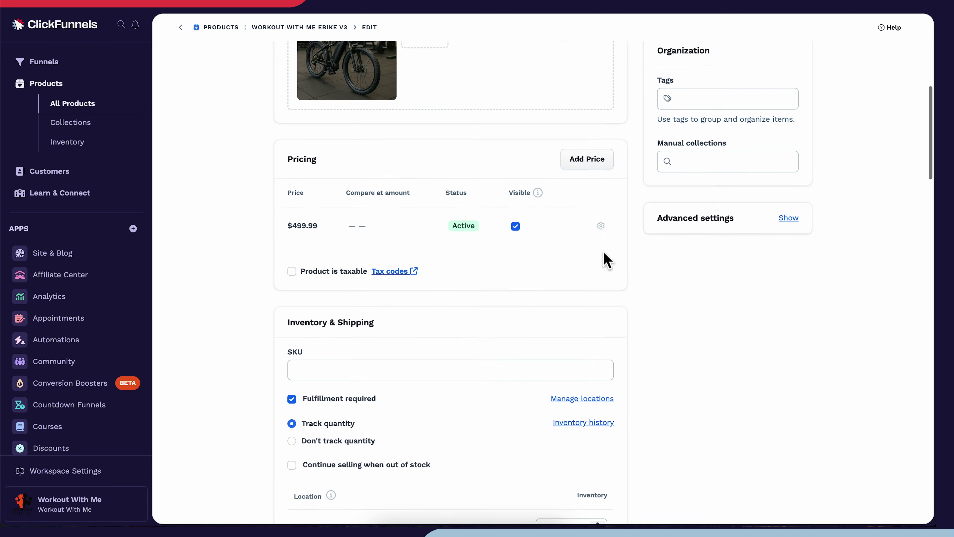
scroll(607, 259, "up", 3)
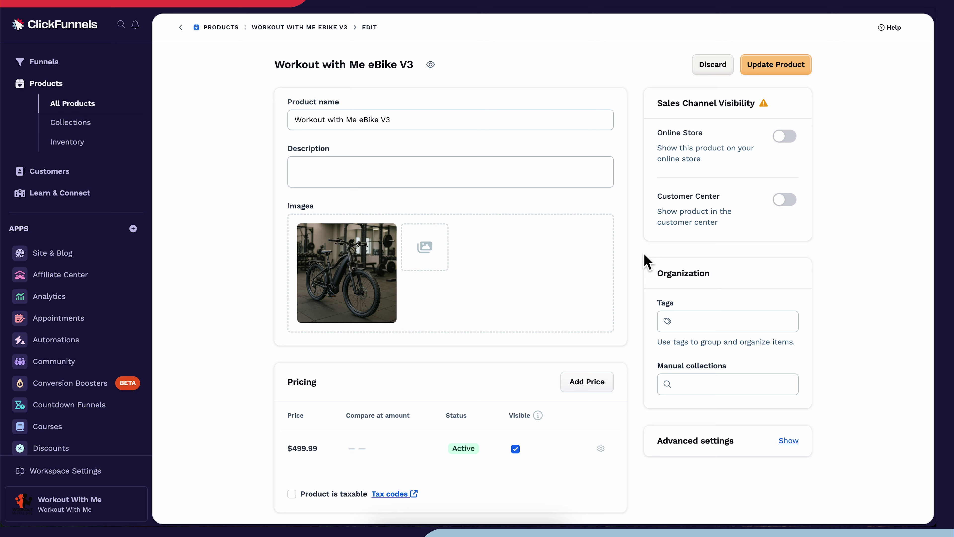
Try switching the product's Online Store visibility on and off, and view the manual collections available for it.
left_click(796, 141)
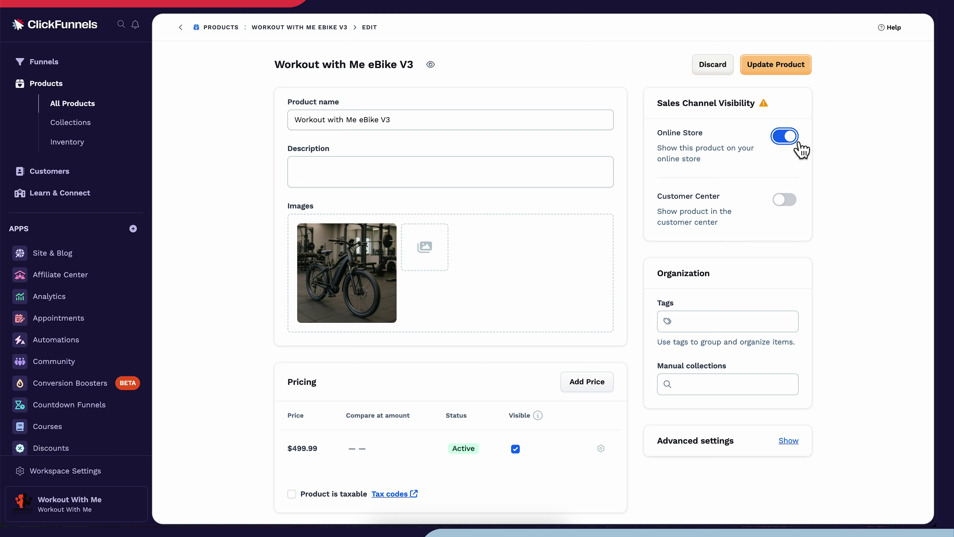
left_click(795, 142)
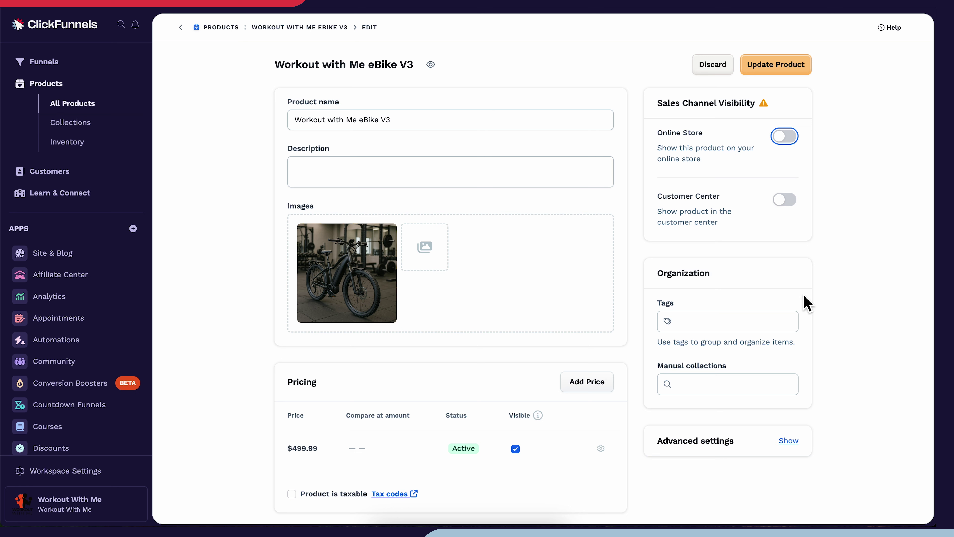
left_click(807, 325)
left_click(784, 387)
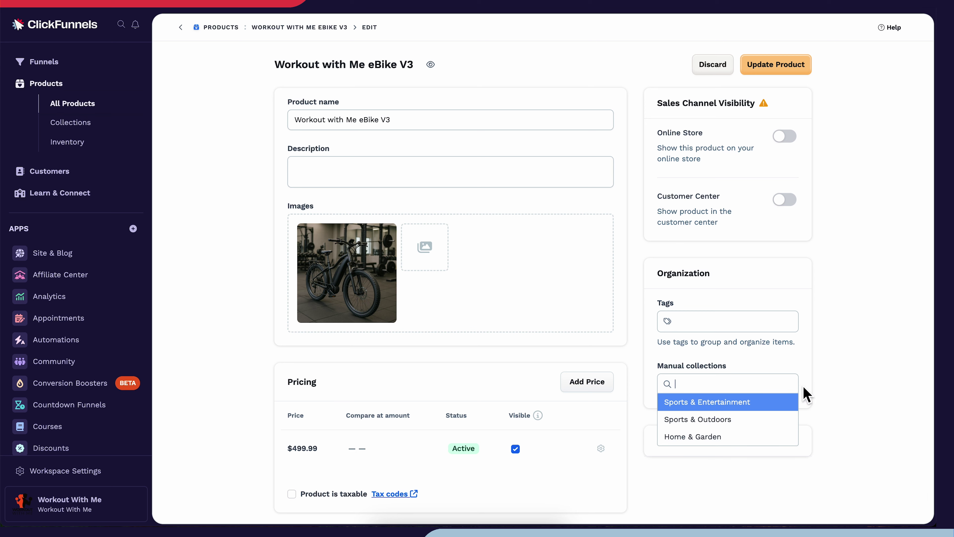
left_click(809, 393)
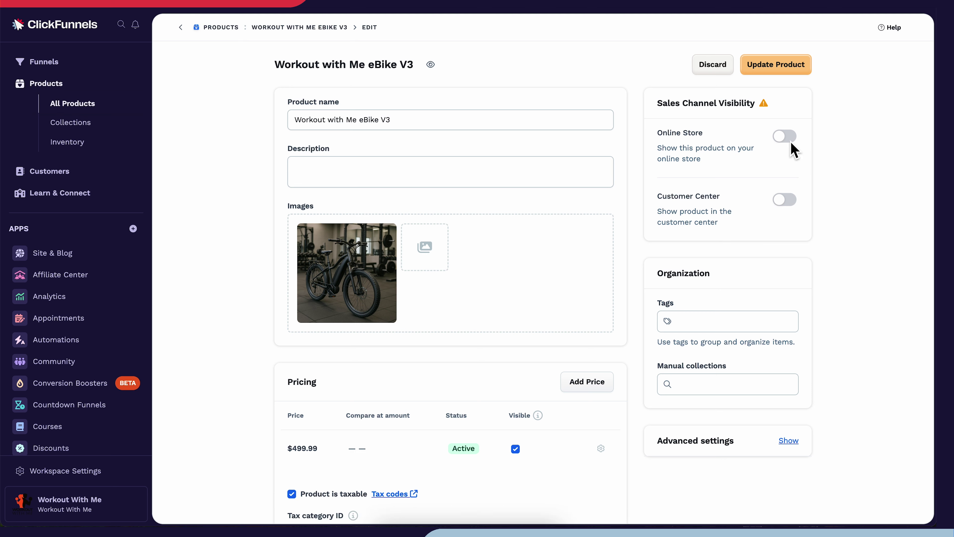
Make the product visible in the Online Store and save the product.
left_click(789, 139)
left_click(786, 69)
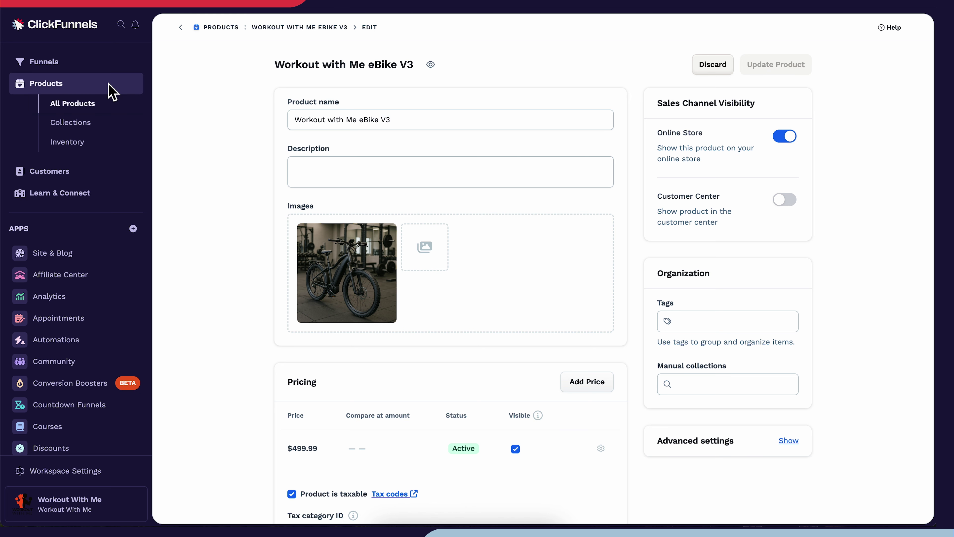
Open the list of product collections.
left_click(113, 130)
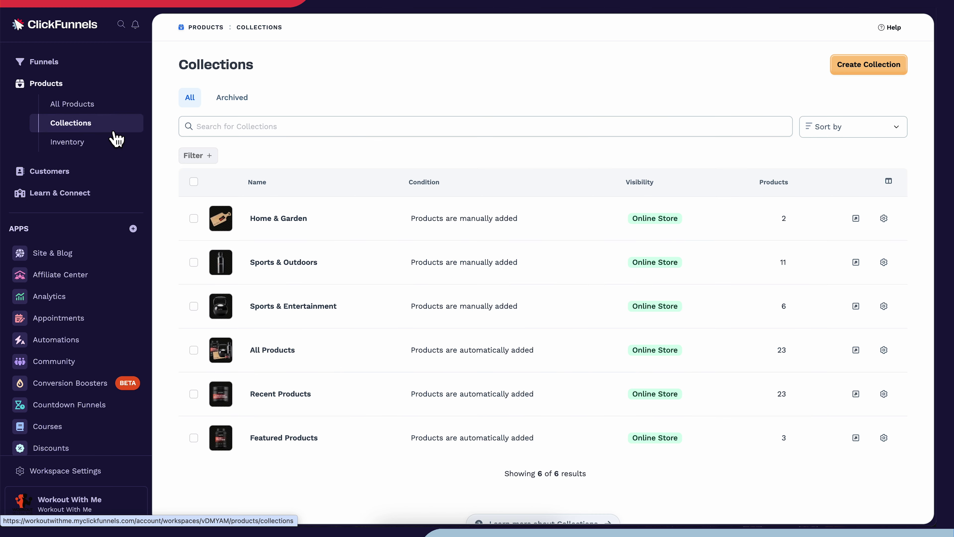